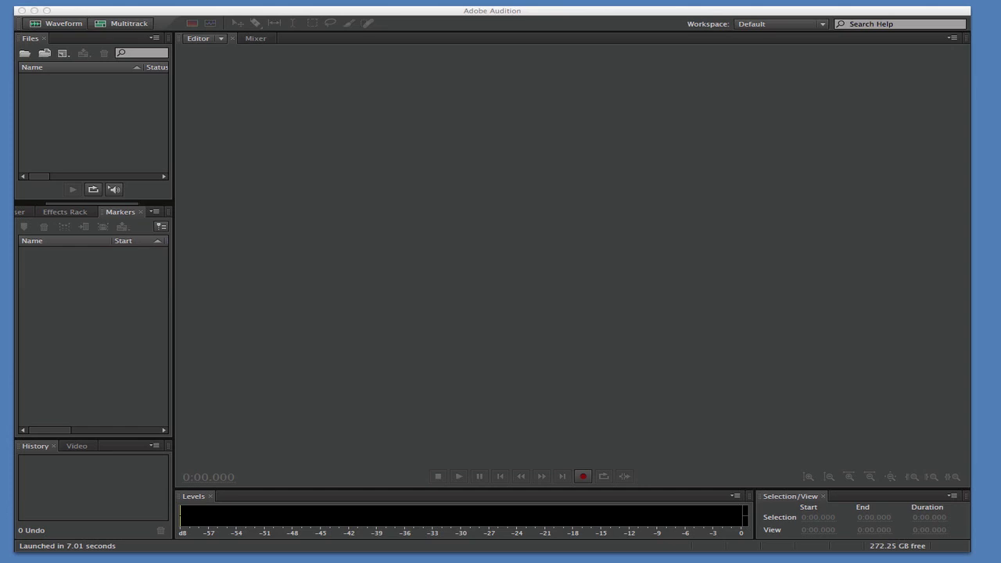
Create a new multitrack session with the session name 1.
{"action": "left_click", "coordinate": [129, 24]}
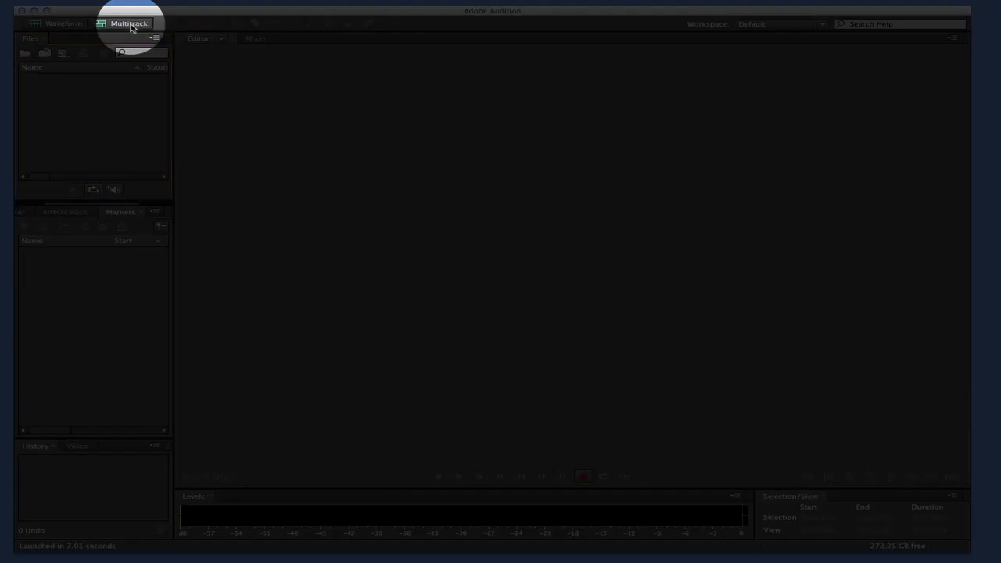
{"action": "type", "text": "1"}
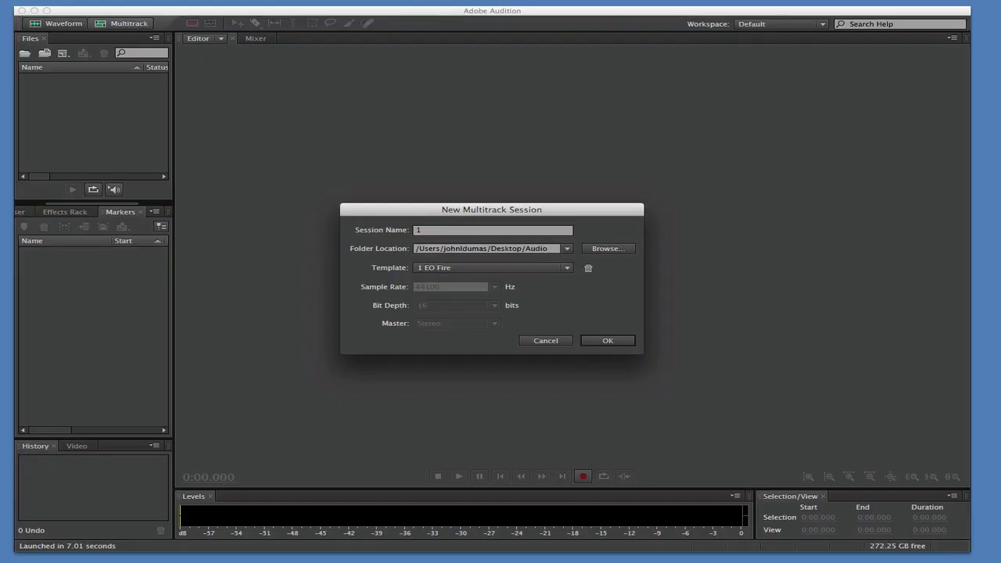
{"action": "left_click", "coordinate": [617, 342]}
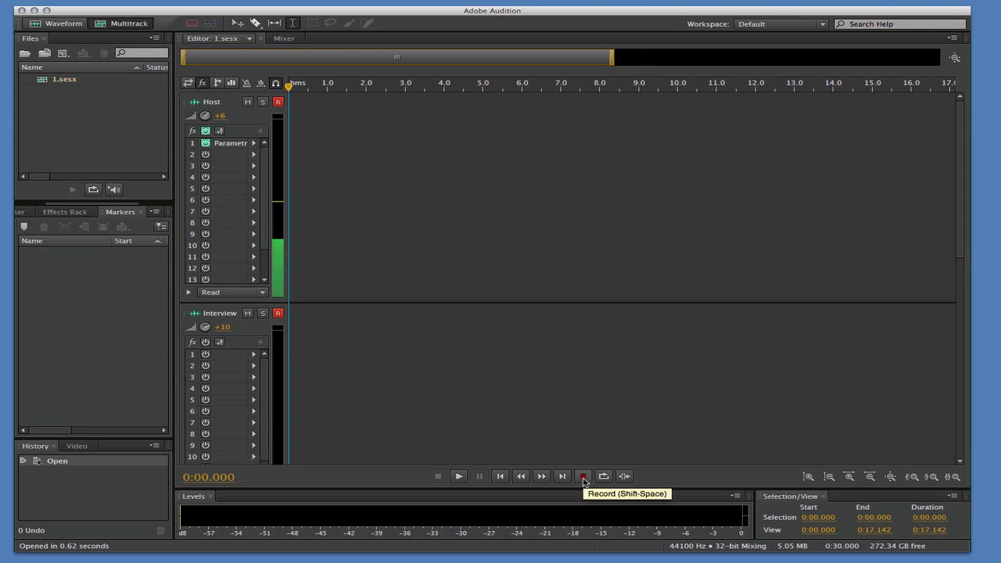
Disarm the Interview track and record a roughly 18-second Host_001 clip onto the Host track.
{"action": "left_click", "coordinate": [582, 478]}
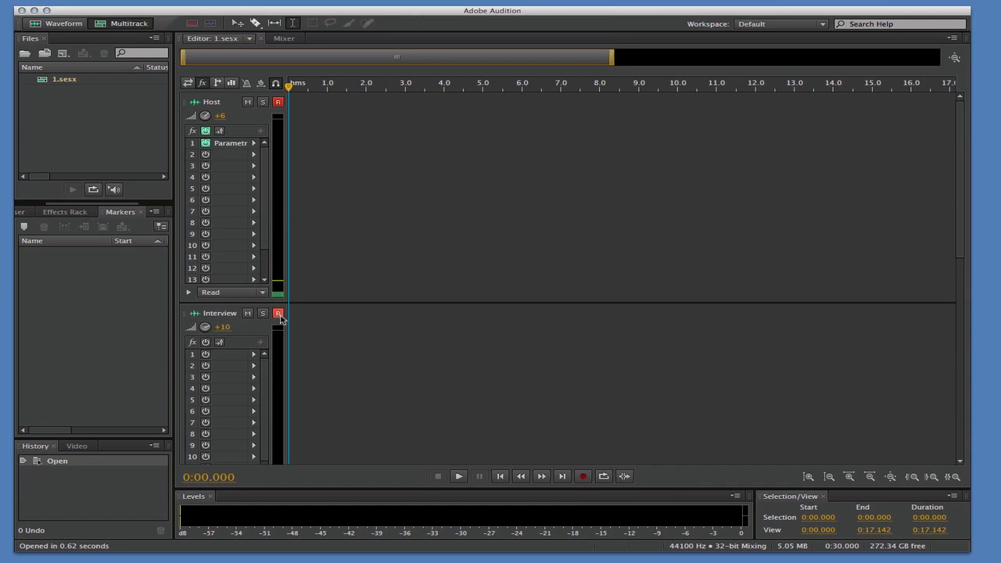
{"action": "left_click", "coordinate": [583, 477]}
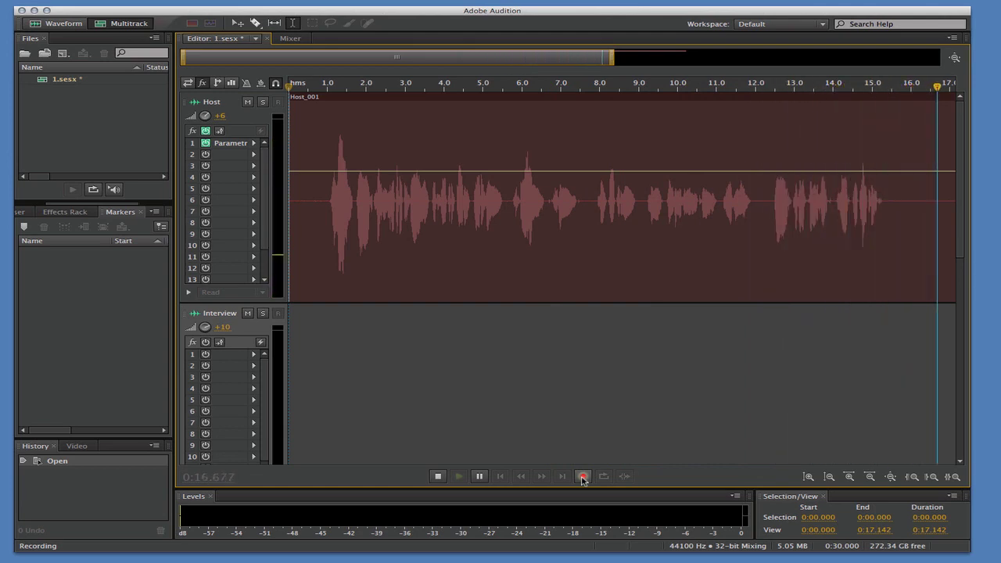
{"action": "left_click", "coordinate": [583, 477]}
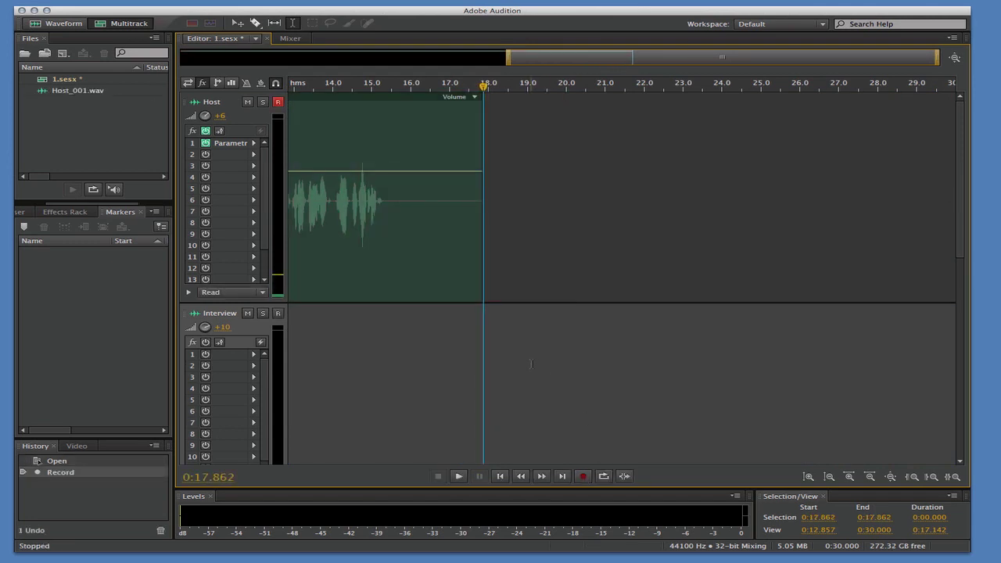
{"action": "left_click", "coordinate": [891, 477]}
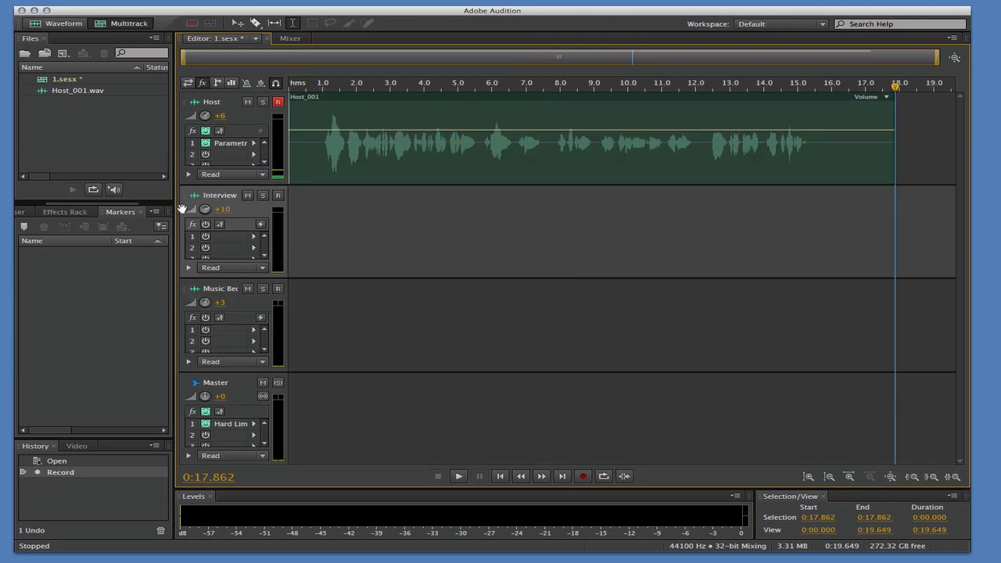
{"action": "left_click", "coordinate": [100, 145]}
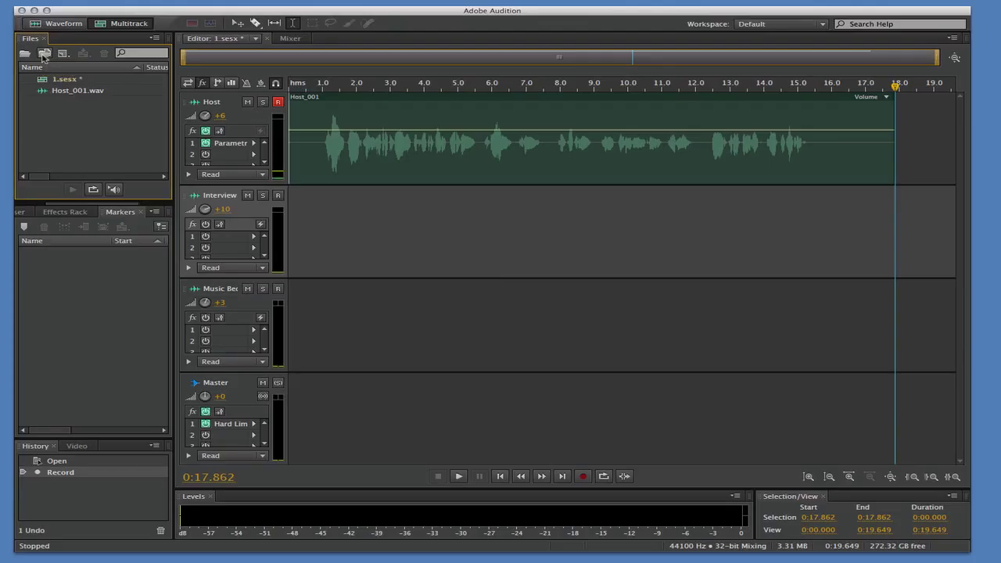
Import 1-16 EB Intro.wav and 1-17 BH Outro.wav from the Intro Outro folder.
{"action": "left_click", "coordinate": [44, 54]}
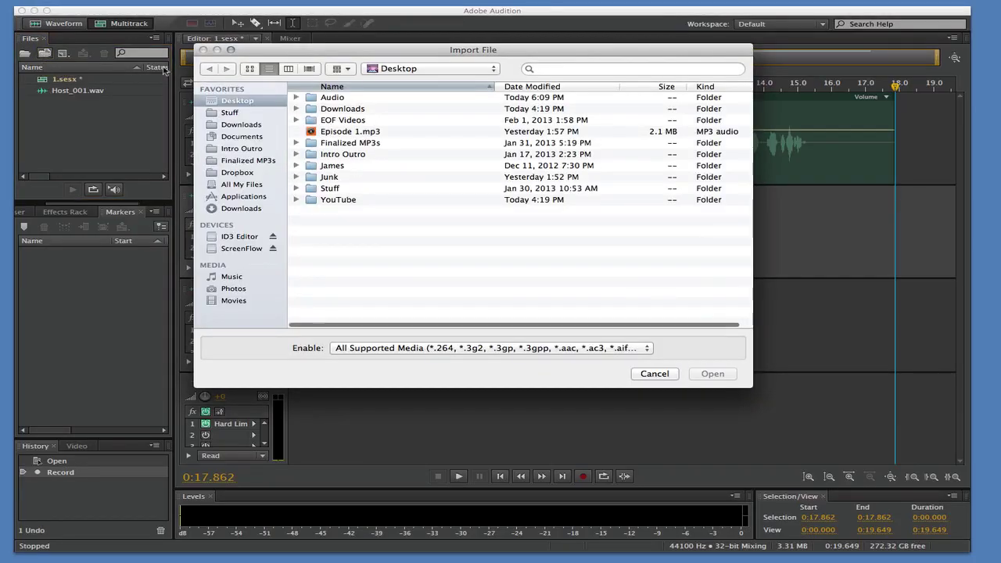
{"action": "left_click", "coordinate": [244, 150]}
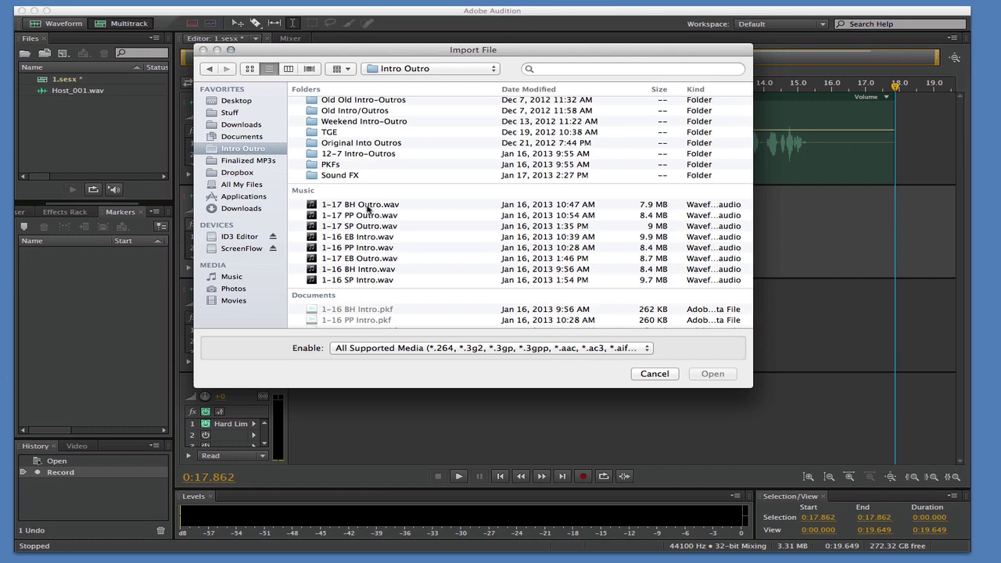
{"action": "left_click", "coordinate": [363, 238]}
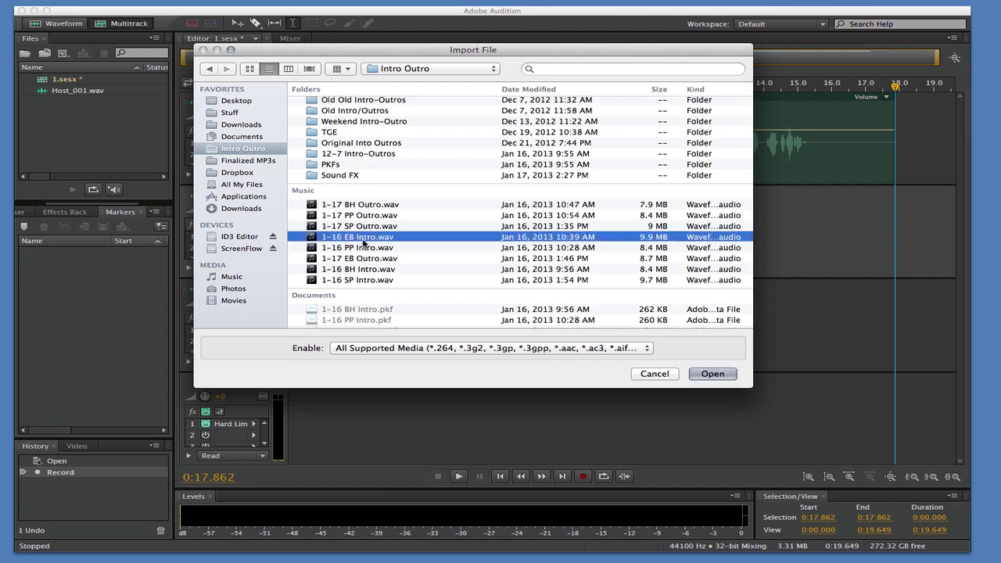
{"action": "left_click", "coordinate": [366, 206], "text": "super"}
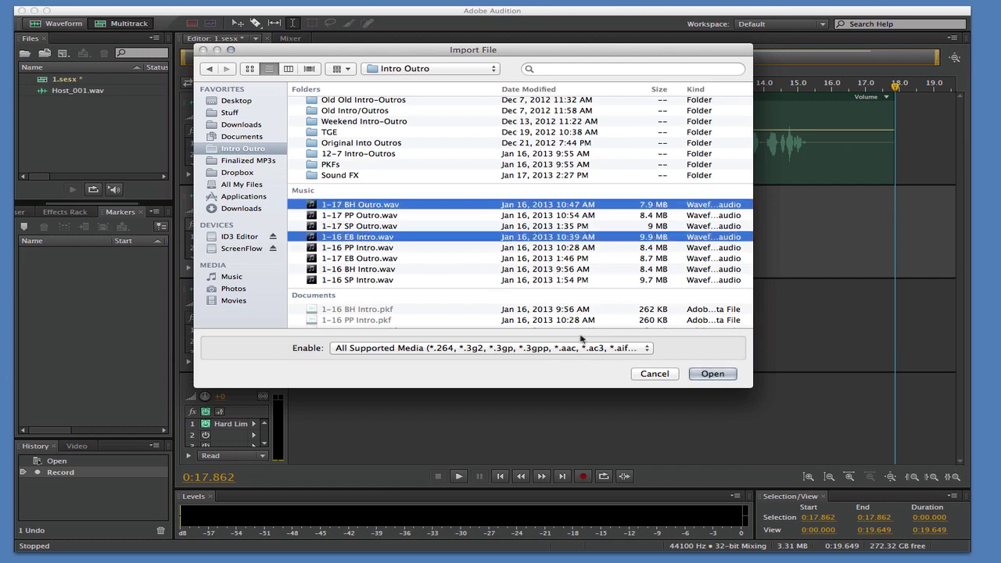
{"action": "left_click", "coordinate": [711, 373]}
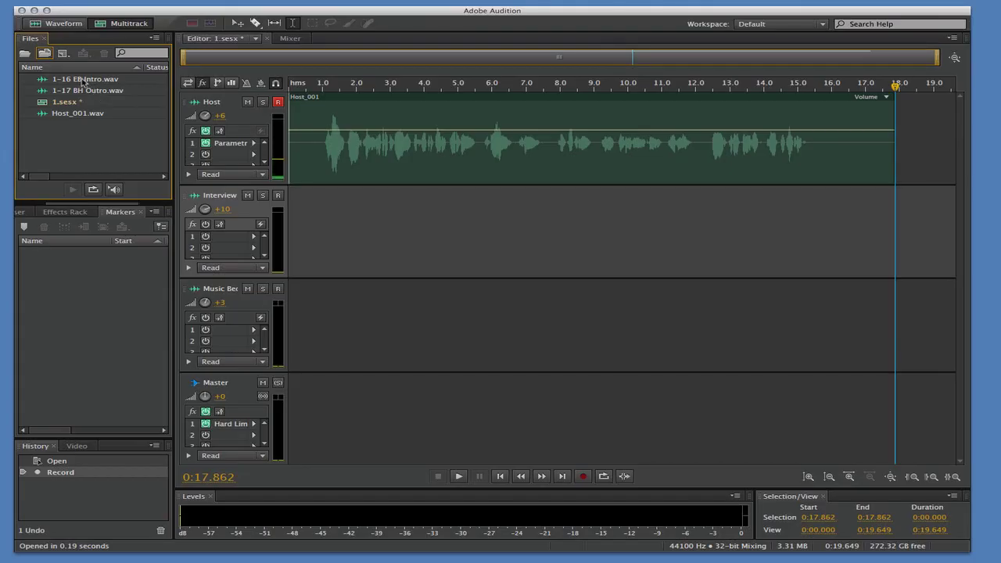
Put the intro at Music Bed's start, move Host_001 to about 0:55, and add the outro near 1:15.
{"action": "mouse_move", "coordinate": [82, 79]}
{"action": "left_mouse_down"}
{"action": "mouse_move", "coordinate": [227, 187]}
{"action": "mouse_move", "coordinate": [303, 300]}
{"action": "mouse_move", "coordinate": [347, 304]}
{"action": "left_mouse_up"}
{"action": "left_click", "coordinate": [890, 480]}
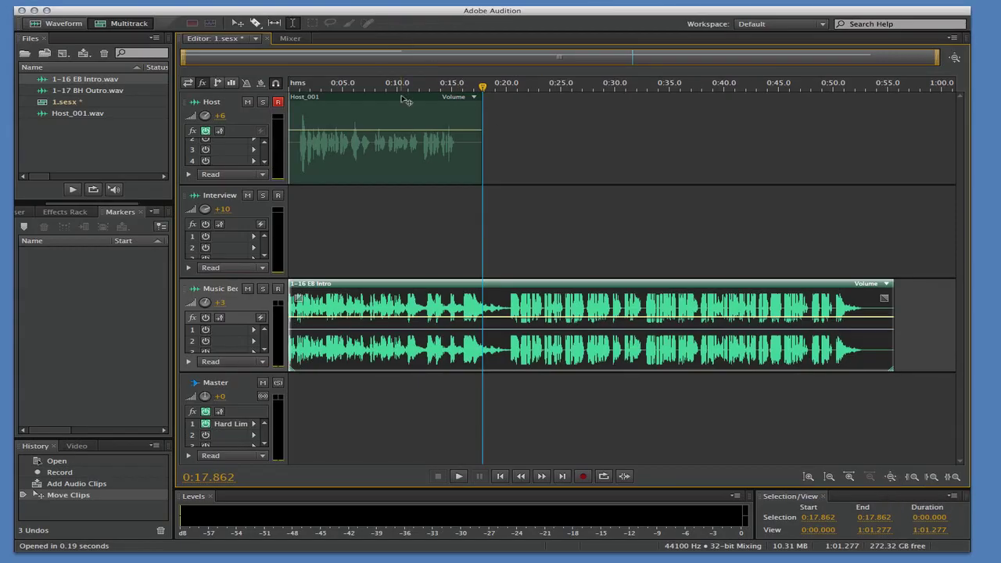
{"action": "left_click_drag", "start_coordinate": [406, 100], "coordinate": [889, 136]}
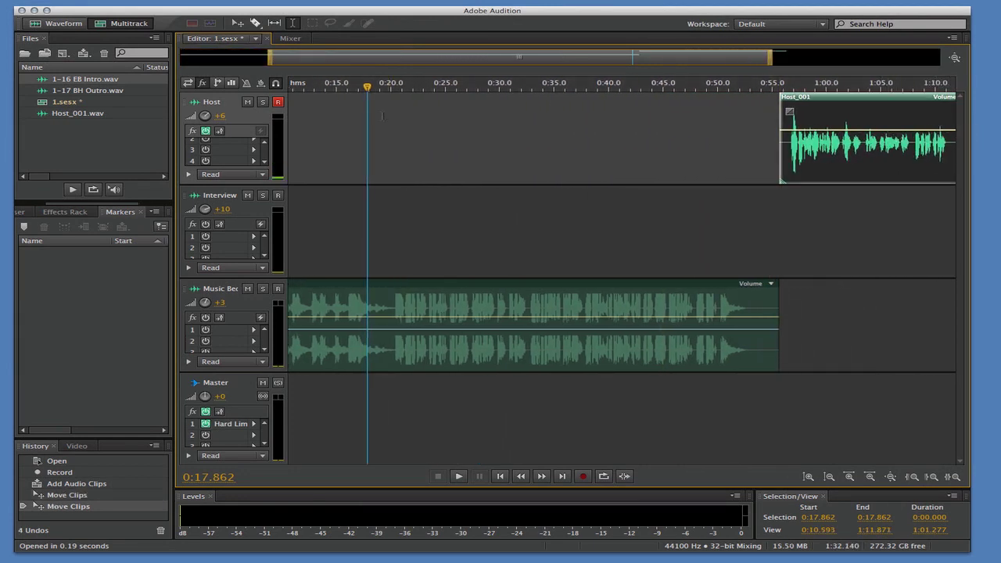
{"action": "left_click", "coordinate": [892, 479]}
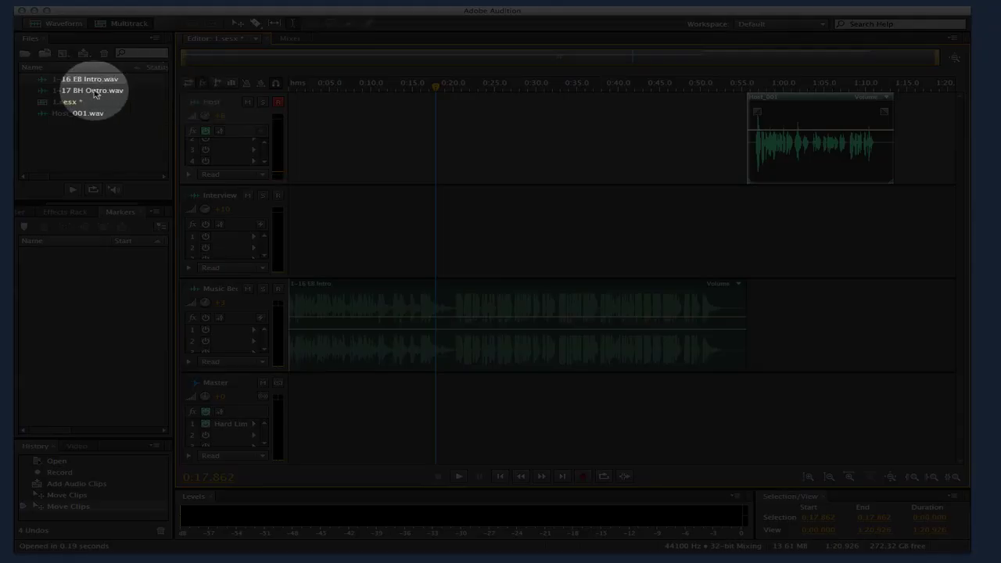
{"action": "left_click_drag", "start_coordinate": [94, 91], "coordinate": [898, 348]}
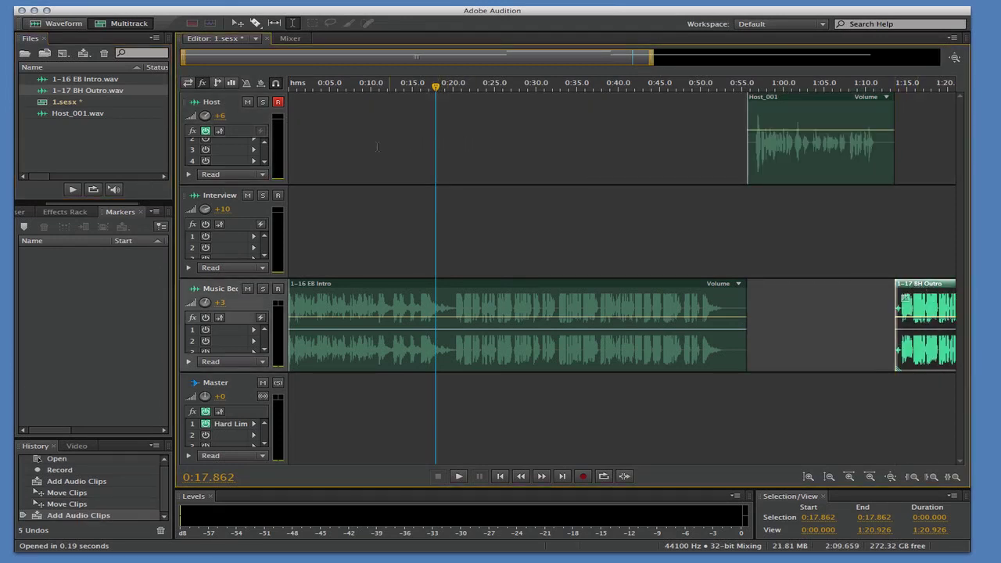
Play the session through the end of the intro and stop playback at 0:54.921.
{"action": "left_click", "coordinate": [501, 477]}
{"action": "key", "text": "space"}
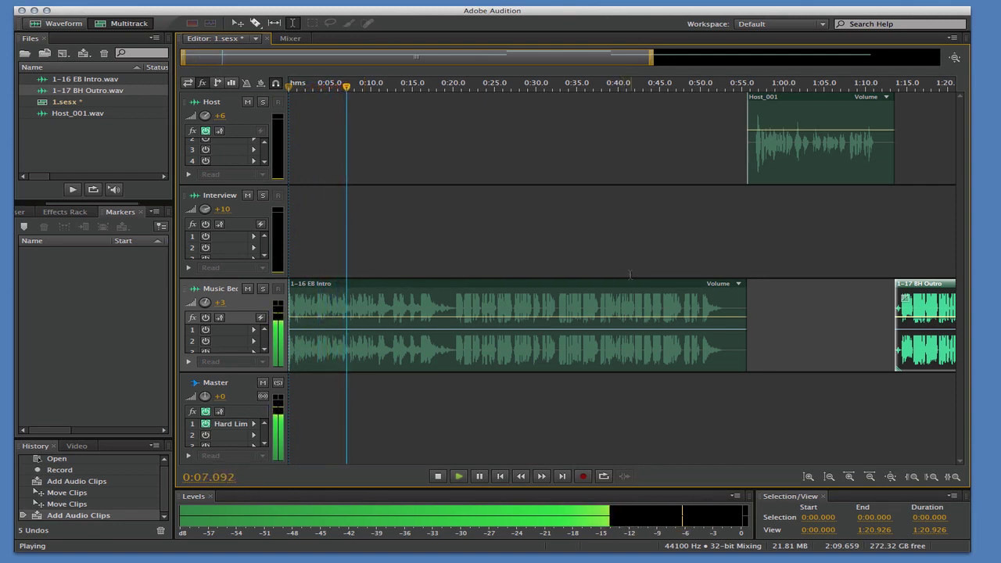
{"action": "key", "text": "space"}
{"action": "left_click", "coordinate": [666, 152]}
{"action": "key", "text": "space"}
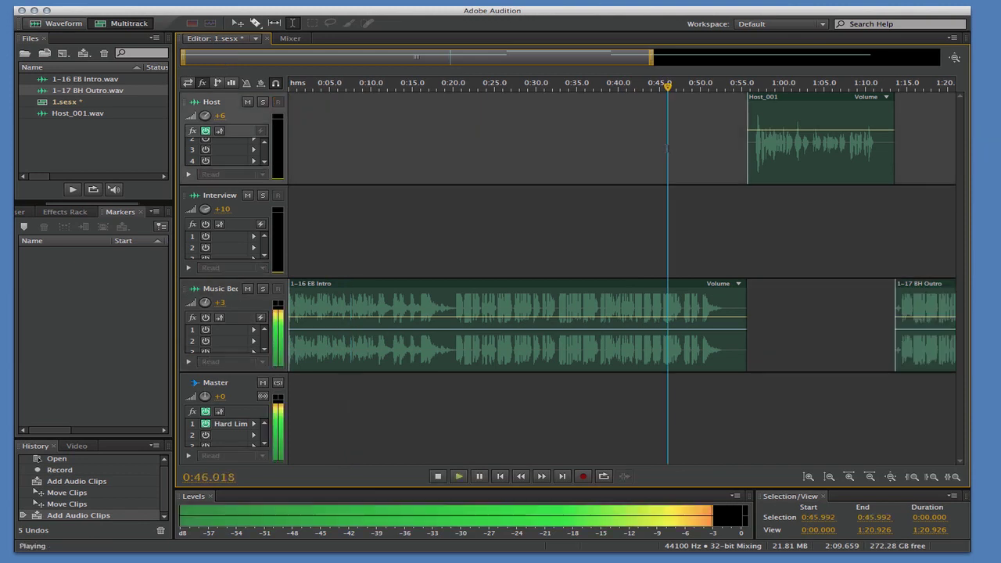
{"action": "scroll", "coordinate": [783, 297], "scroll_direction": "up", "scroll_amount": 3}
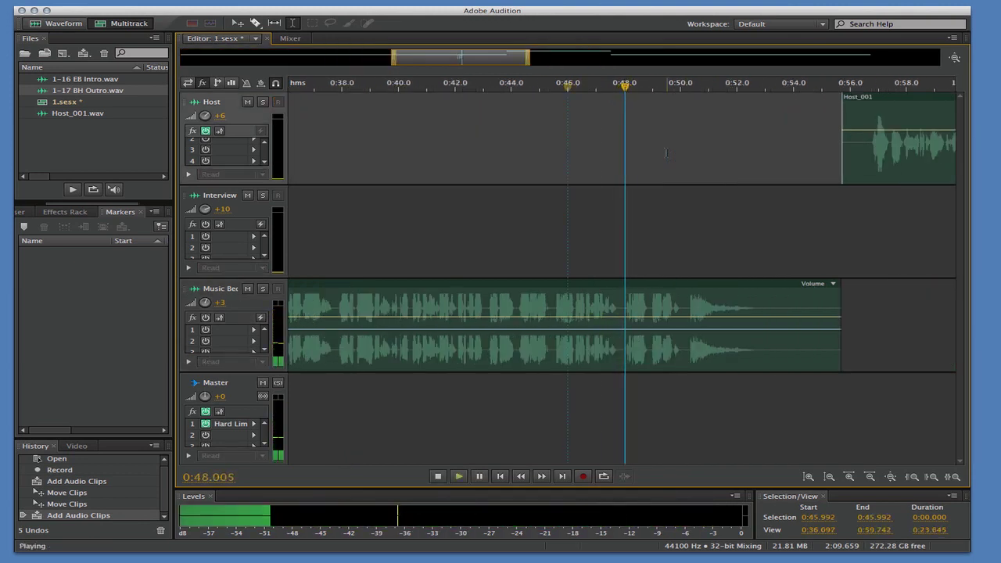
{"action": "scroll", "coordinate": [783, 298], "scroll_direction": "right", "scroll_amount": 3}
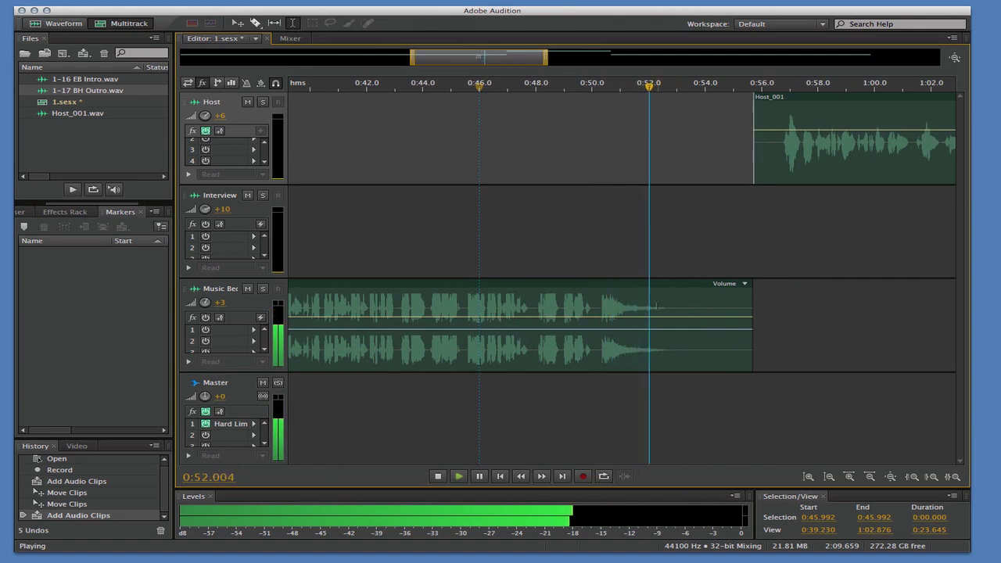
{"action": "scroll", "coordinate": [660, 323], "scroll_direction": "up", "scroll_amount": 4}
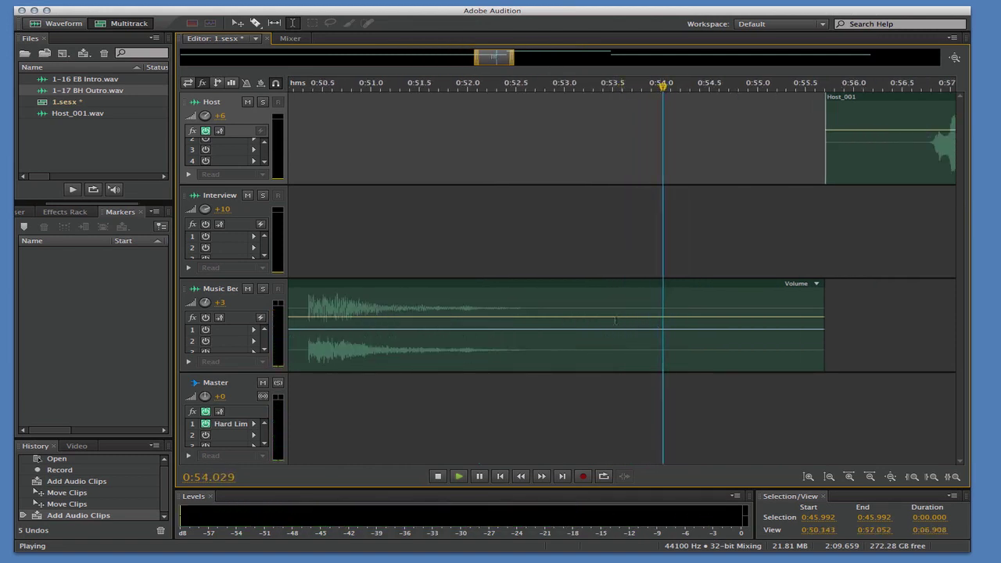
{"action": "scroll", "coordinate": [619, 324], "scroll_direction": "down", "scroll_amount": 2}
{"action": "key", "text": "space"}
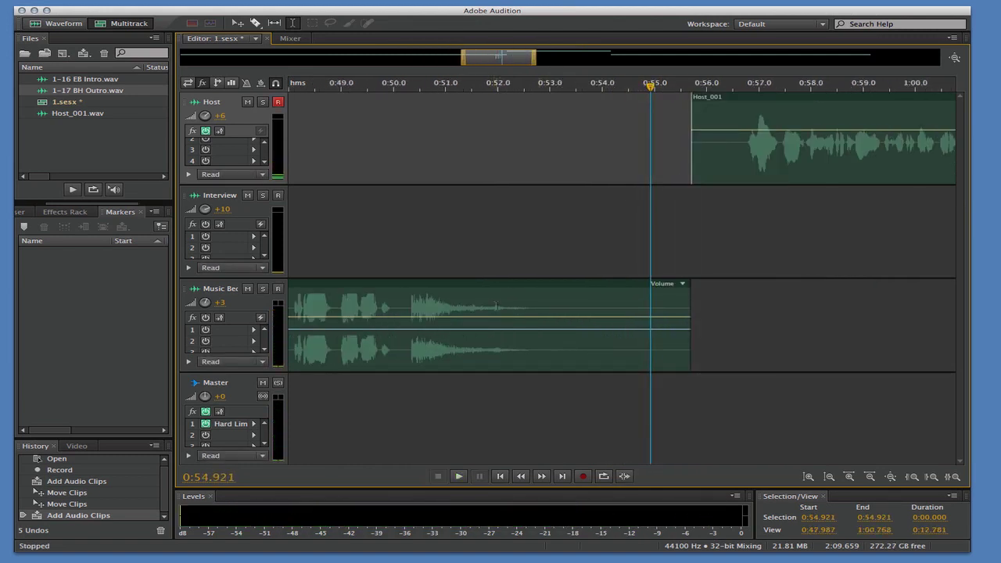
Trim Host_001's silent start, move it to about 0:52 over the intro, and play from 0:50.
{"action": "left_click", "coordinate": [496, 306]}
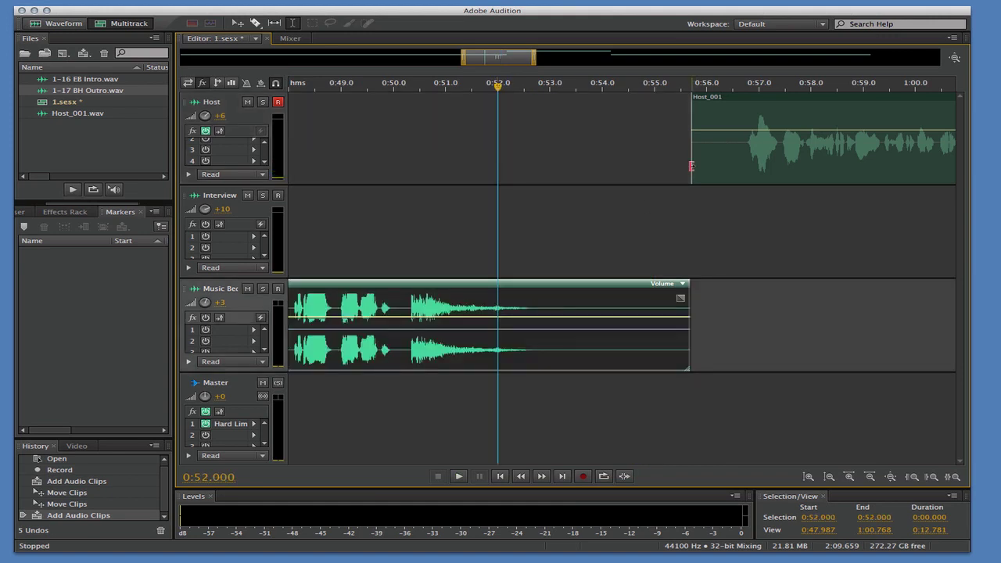
{"action": "left_click_drag", "start_coordinate": [691, 166], "coordinate": [740, 171]}
{"action": "left_click_drag", "start_coordinate": [794, 98], "coordinate": [551, 105]}
{"action": "left_click", "coordinate": [391, 130]}
{"action": "key", "text": "space"}
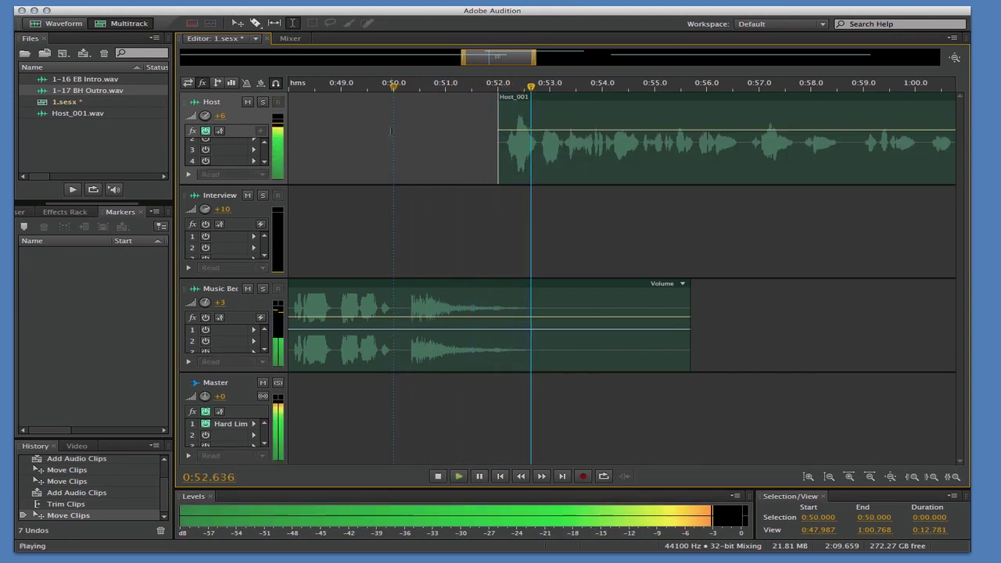
Trim the end of the Host_001 clip.
{"action": "key", "text": "minus"}
{"action": "key", "text": "minus"}
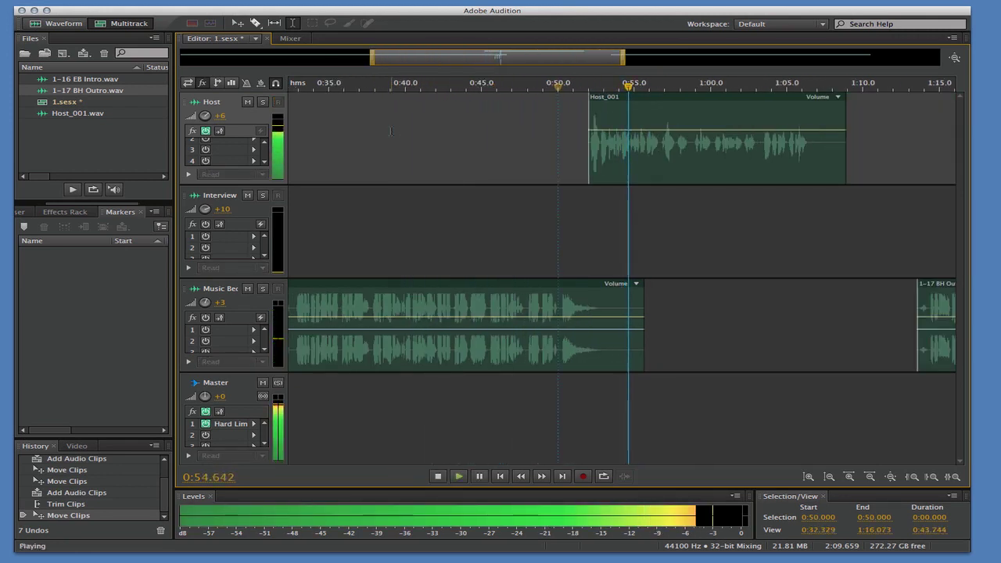
{"action": "key", "text": "minus"}
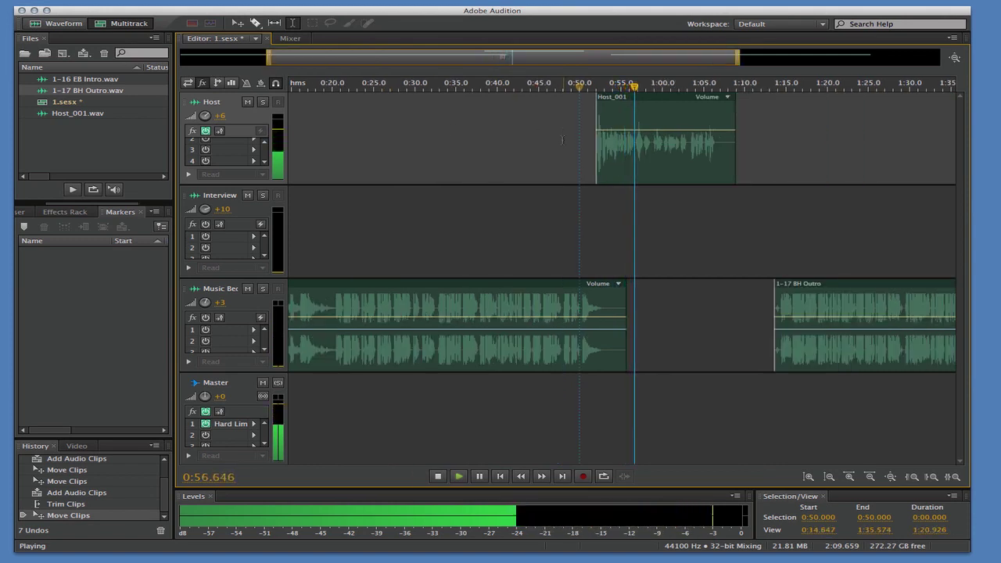
{"action": "left_click_drag", "start_coordinate": [737, 152], "coordinate": [716, 153]}
{"action": "key", "text": "space"}
Move the 1-17 BH Outro clip to start at Host_001's end and play the transition from 1:05.
{"action": "left_click_drag", "start_coordinate": [799, 281], "coordinate": [743, 283]}
{"action": "left_click", "coordinate": [703, 148]}
{"action": "key", "text": "space"}
{"action": "scroll", "coordinate": [701, 146], "scroll_direction": "up", "scroll_amount": 3}
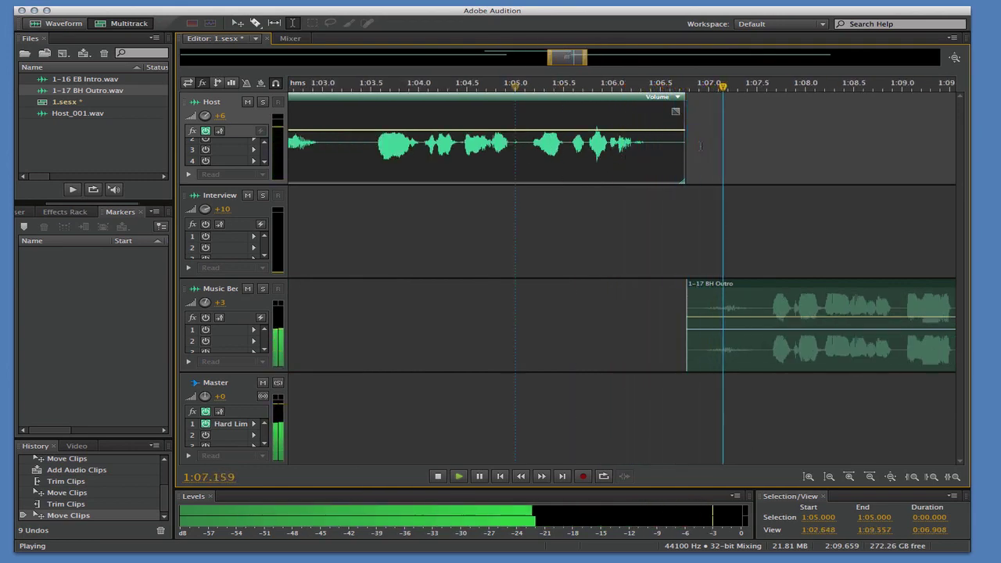
{"action": "scroll", "coordinate": [700, 146], "scroll_direction": "down", "scroll_amount": 2}
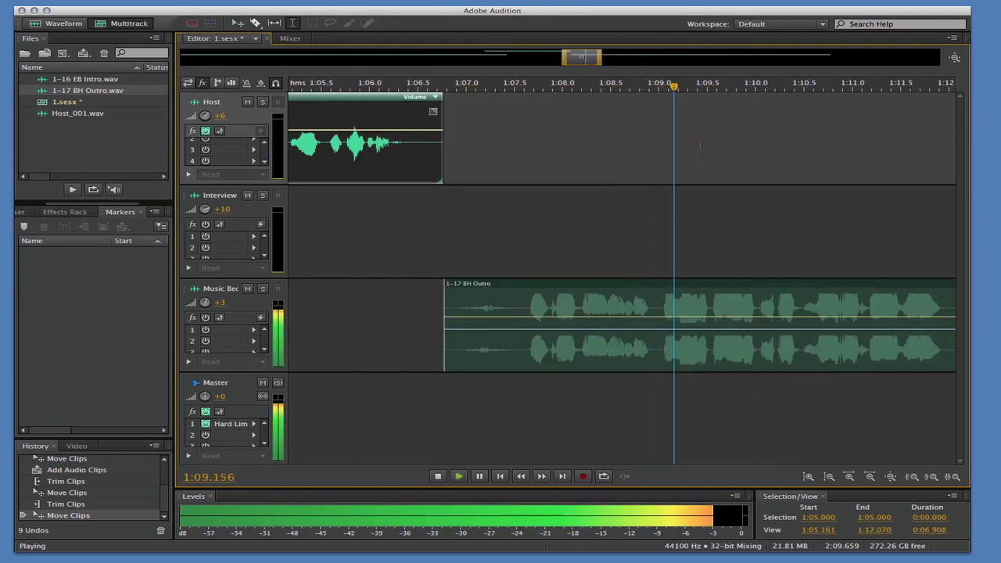
{"action": "scroll", "coordinate": [491, 140], "scroll_direction": "down", "scroll_amount": 5}
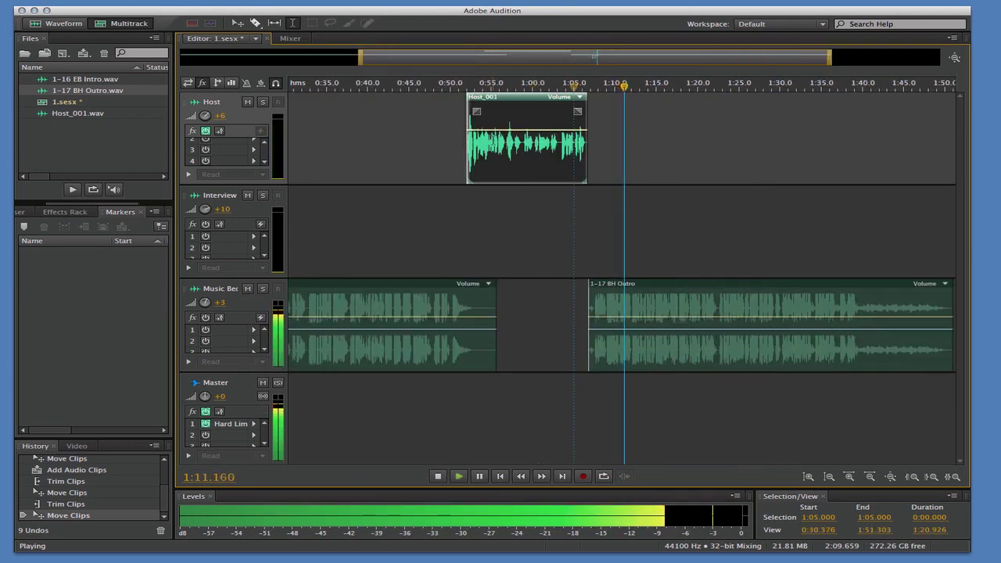
{"action": "key", "text": "space"}
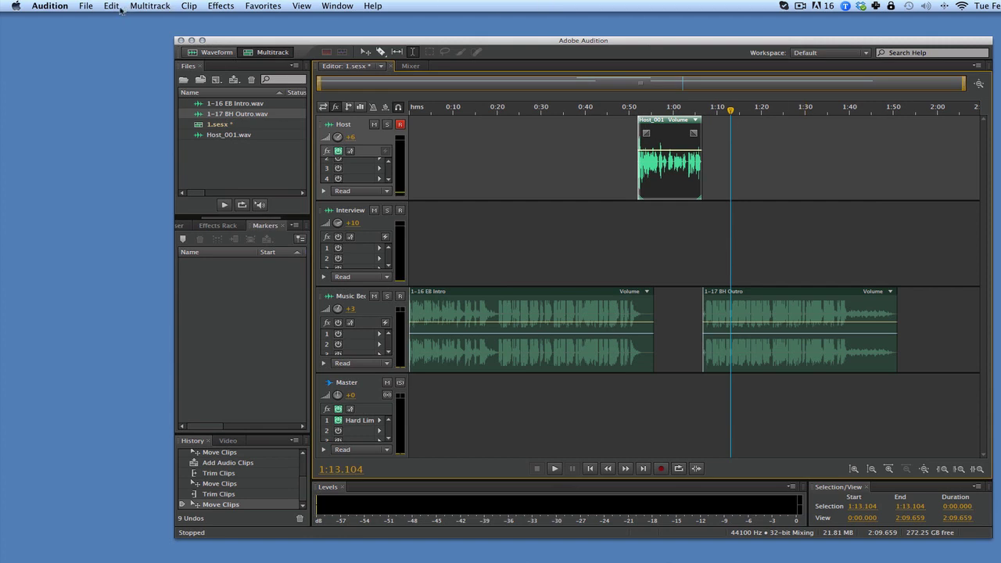
Export the entire session as a 320 Kbps MP3 mixdown, 1_mixdown.mp3, to the Desktop.
{"action": "left_click", "coordinate": [85, 6]}
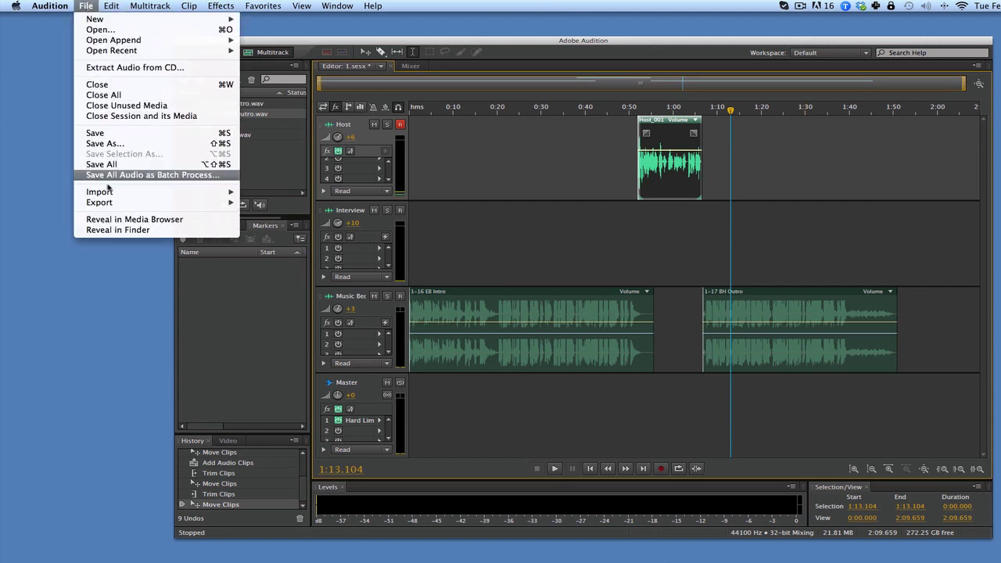
{"action": "mouse_move", "coordinate": [153, 204]}
{"action": "mouse_move", "coordinate": [321, 240]}
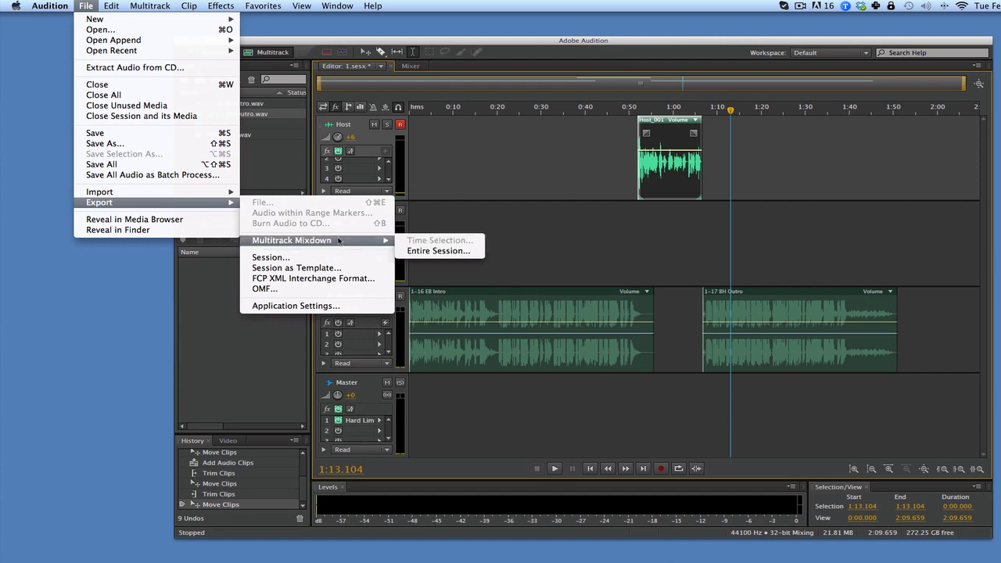
{"action": "left_click", "coordinate": [438, 251]}
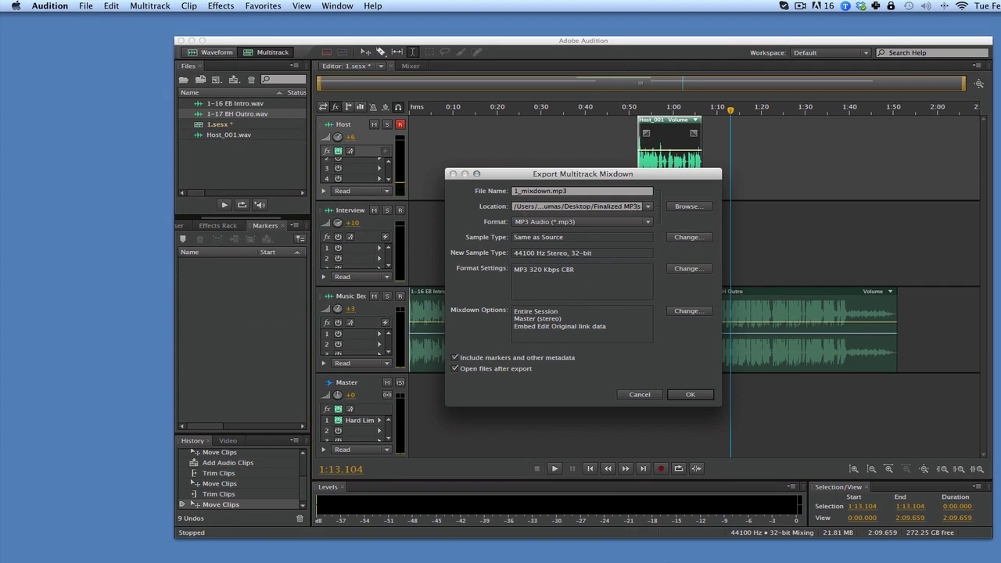
{"action": "left_click", "coordinate": [686, 206]}
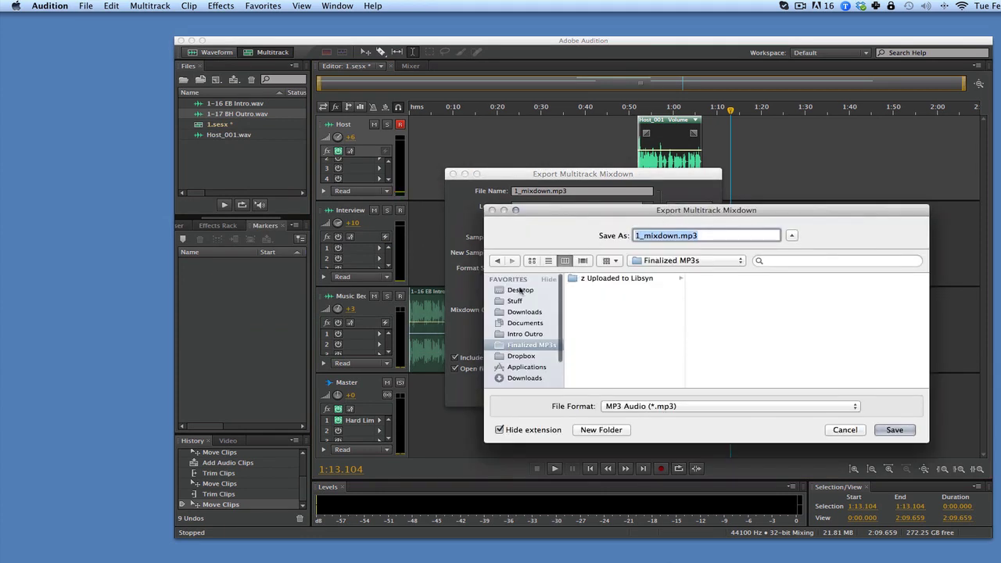
{"action": "left_click", "coordinate": [520, 291]}
{"action": "left_click", "coordinate": [893, 429]}
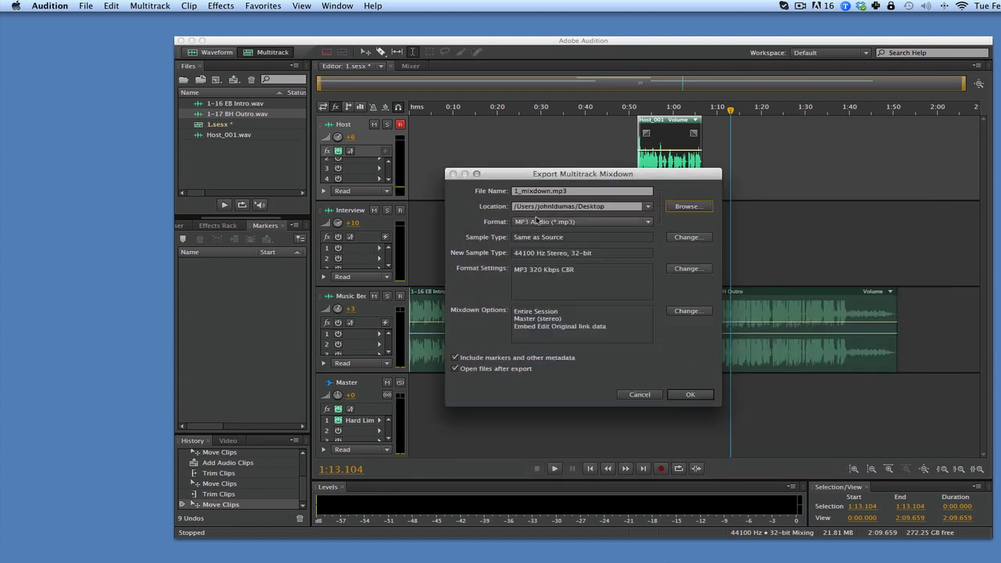
{"action": "left_click", "coordinate": [682, 396]}
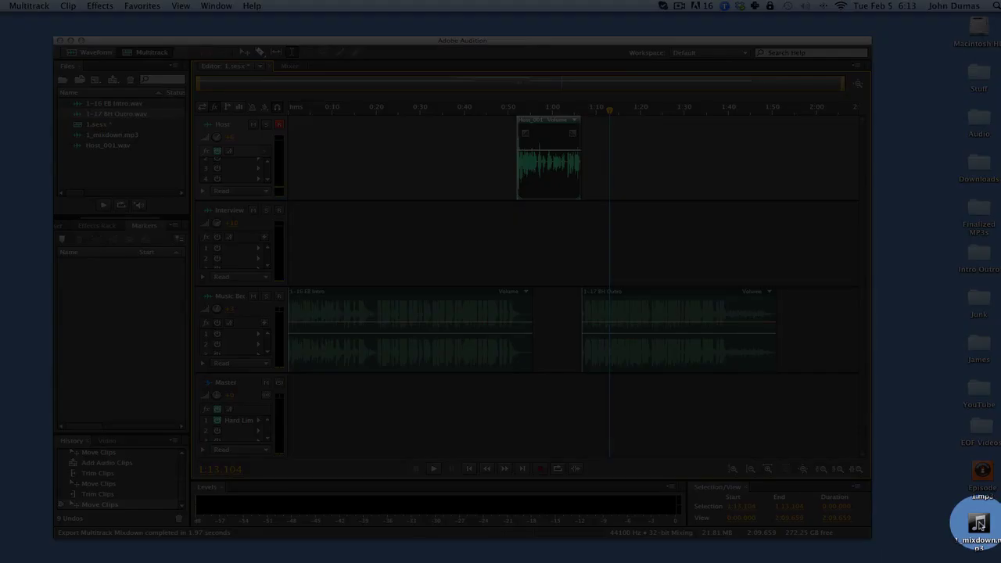
Play 1_mixdown.mp3 in iTunes, jumping to about 0:42 and 0:58, then back to 0:45.
{"action": "double_click", "coordinate": [980, 524]}
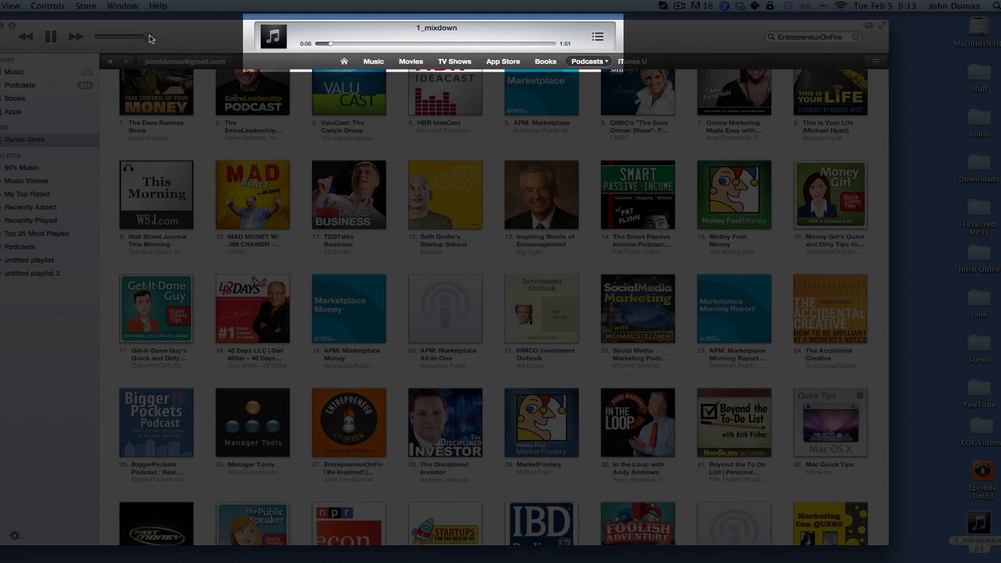
{"action": "left_click", "coordinate": [410, 45]}
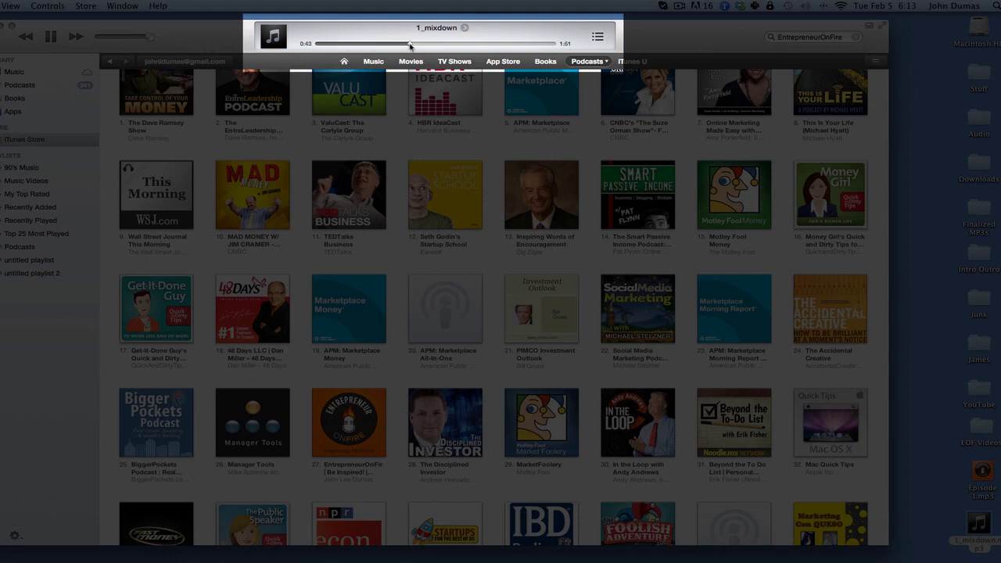
{"action": "left_click", "coordinate": [443, 45]}
{"action": "left_click_drag", "start_coordinate": [446, 44], "coordinate": [416, 44]}
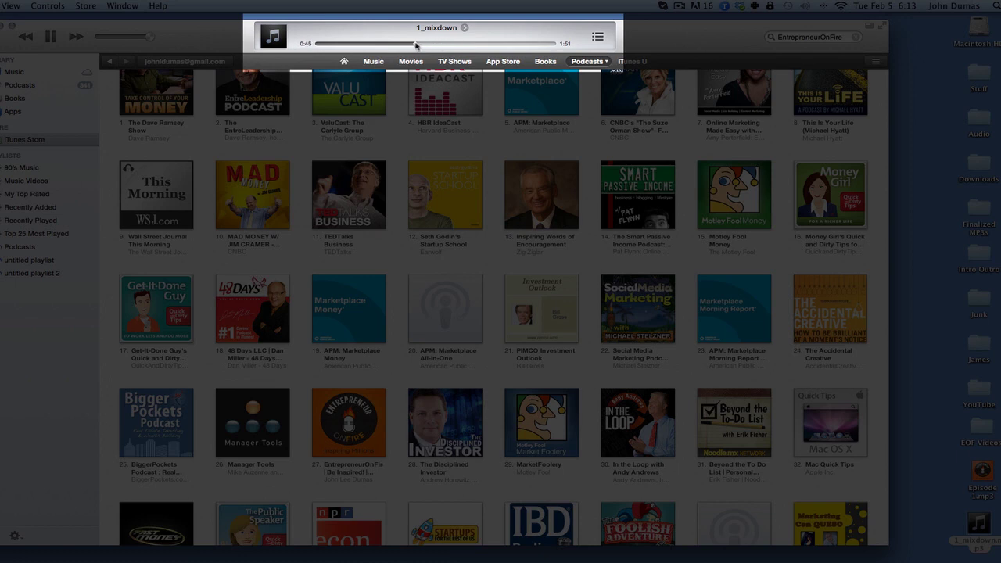